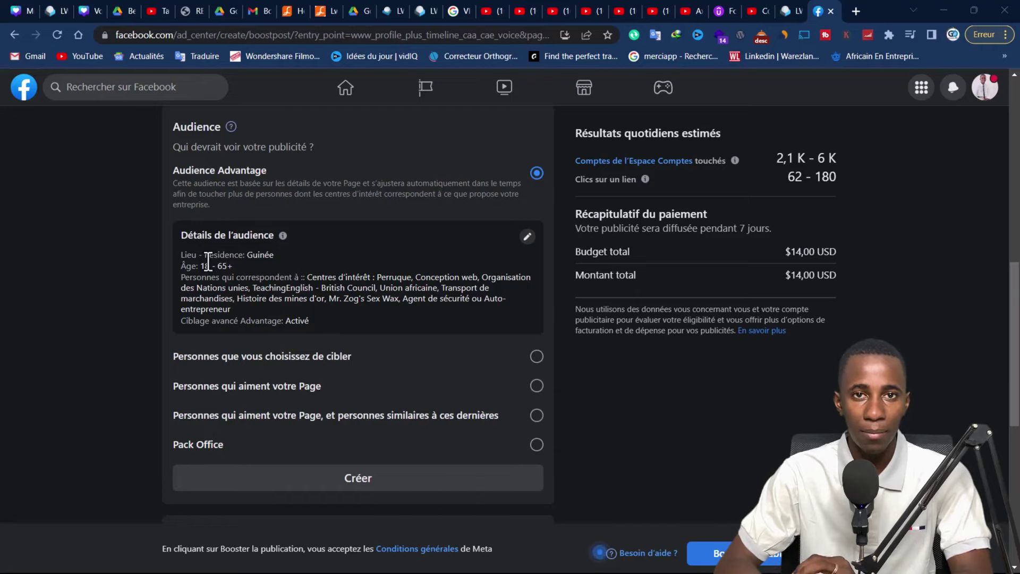
# Select the audience option "Personnes que vous choisissez de cibler" and start creating a new audience, entering a first name as its name
pyautogui.scroll(-1, 208, 261)
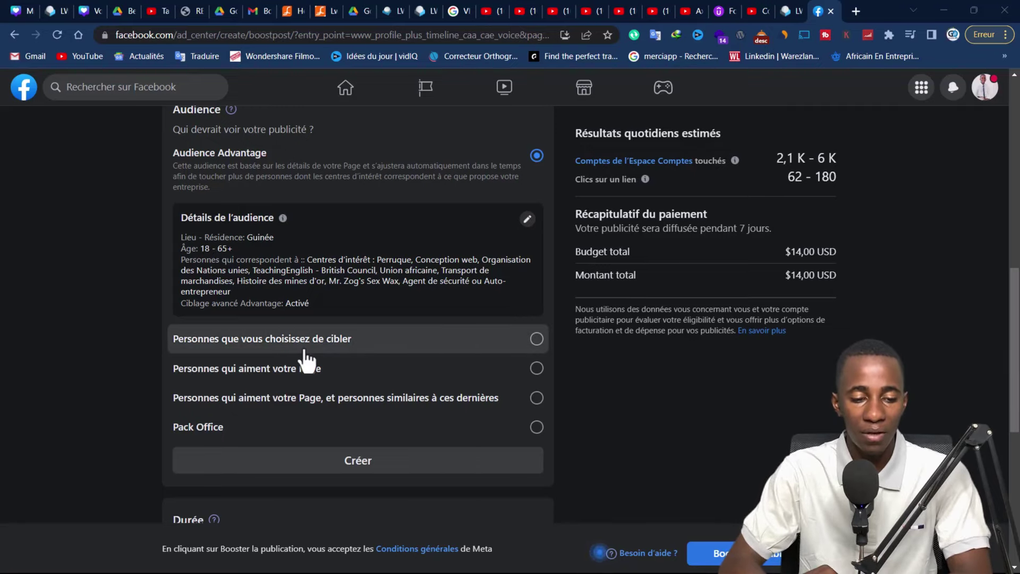
pyautogui.scroll(-1, 316, 340)
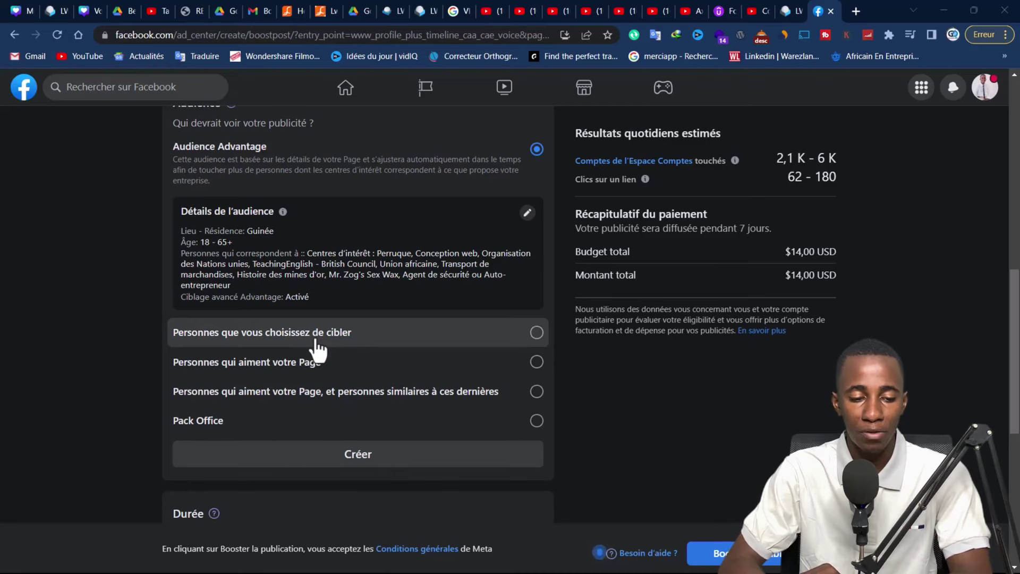
pyautogui.click(318, 346)
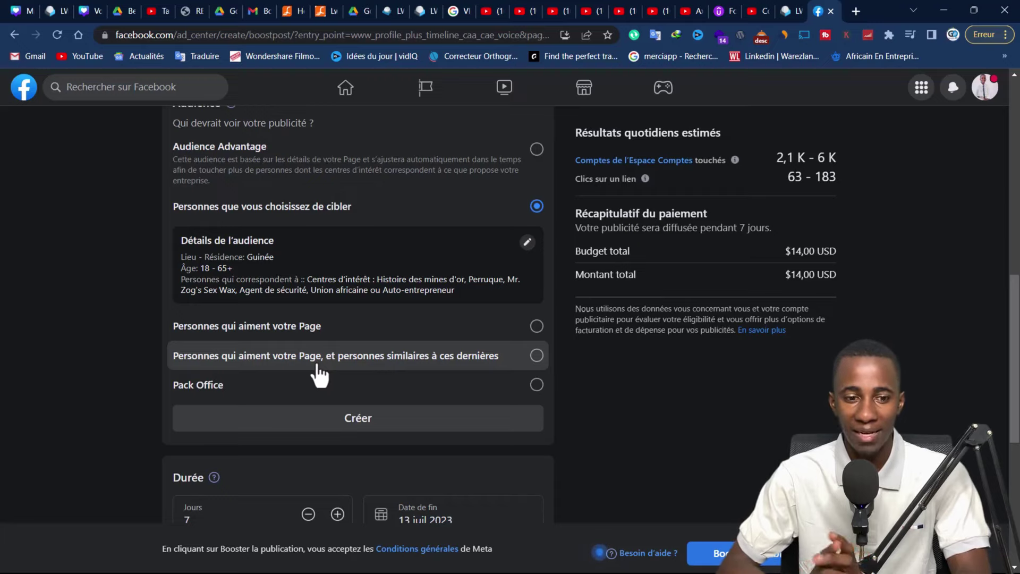
pyautogui.click(337, 436)
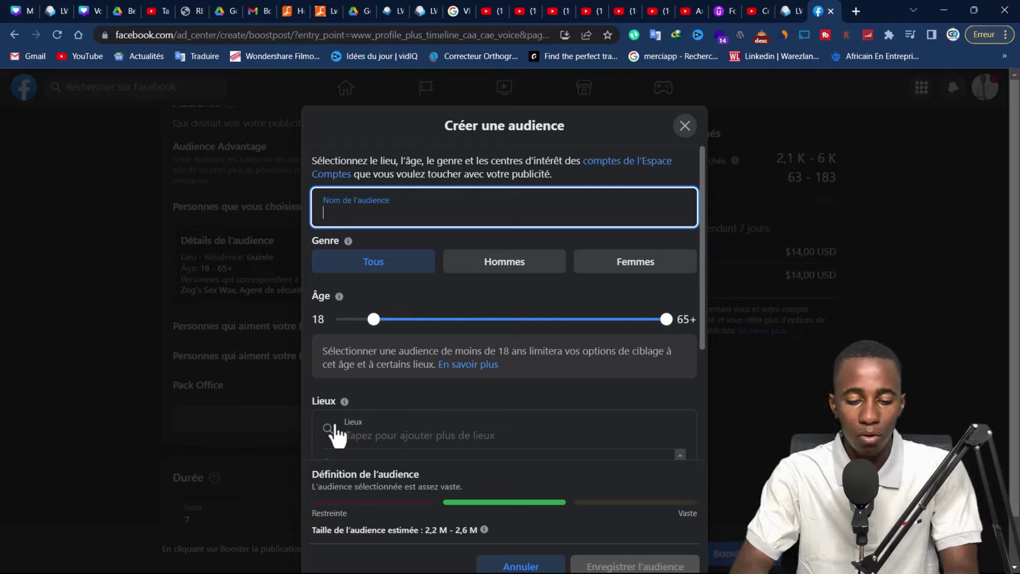
pyautogui.write('Thierno')
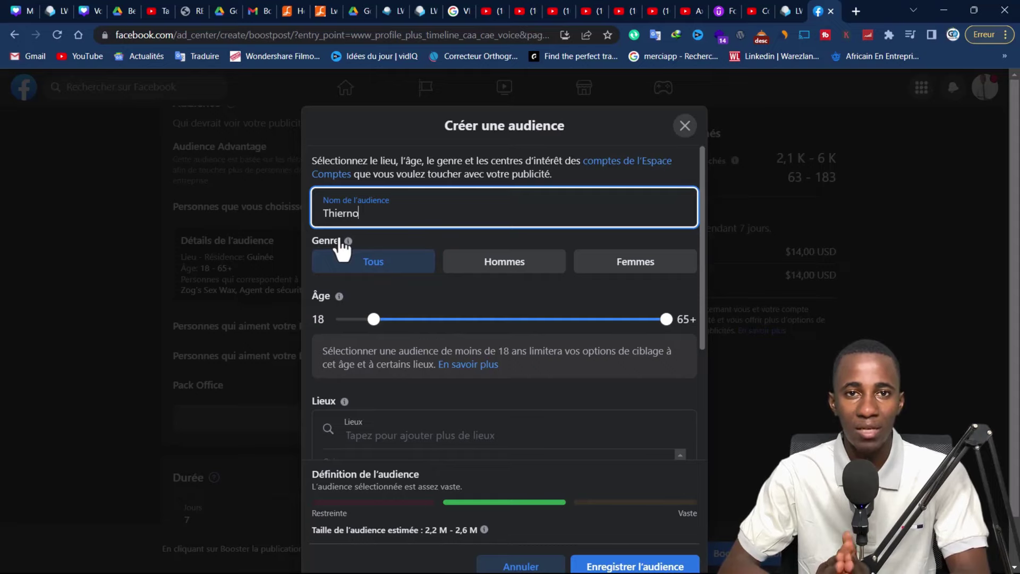
# Try the Hommes and Femmes genders for the new audience, return to Tous, and set the maximum age to 45
pyautogui.click(504, 271)
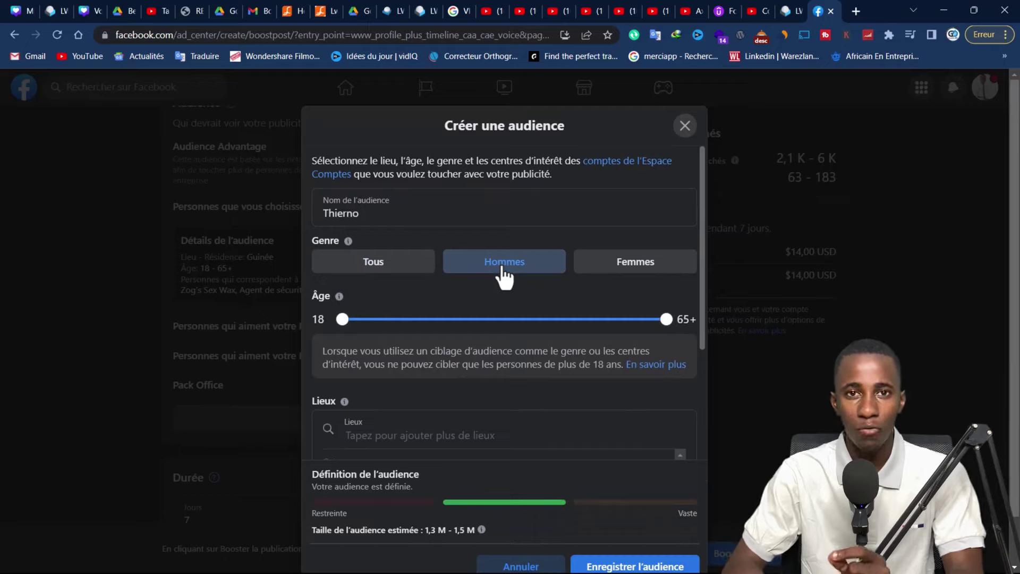
pyautogui.click(640, 268)
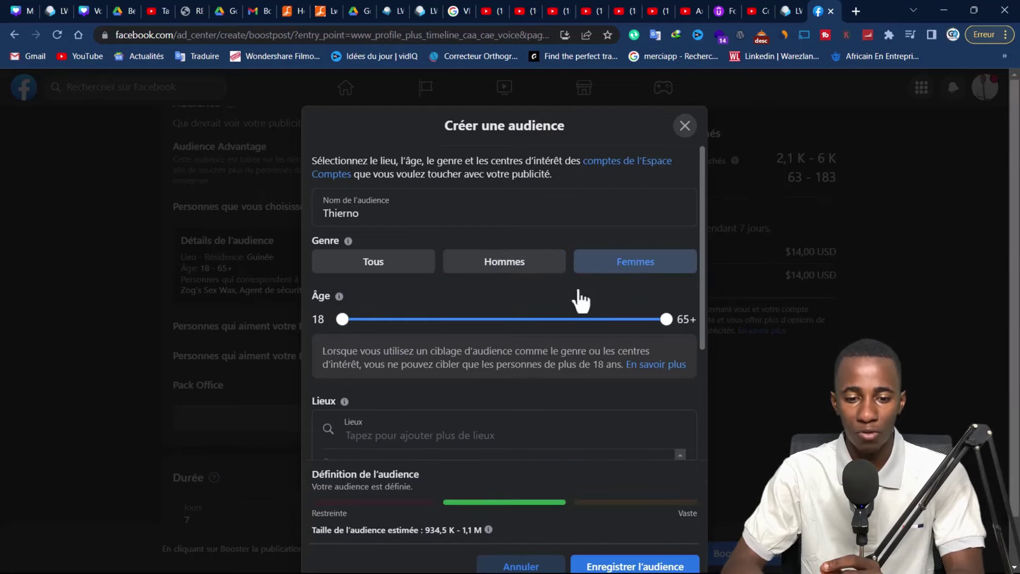
pyautogui.click(388, 272)
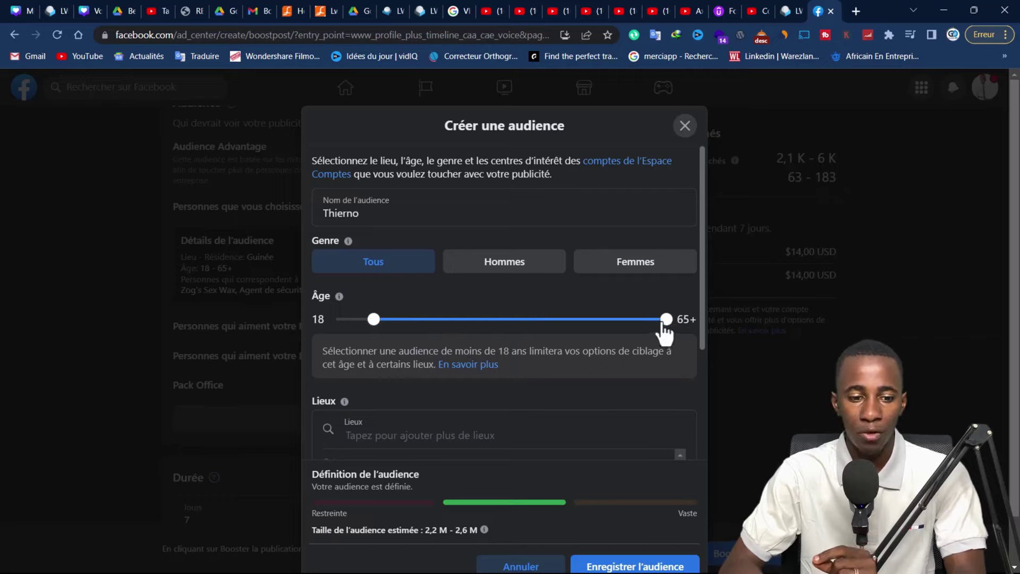
pyautogui.moveTo(667, 323); pyautogui.dragTo(547, 329)
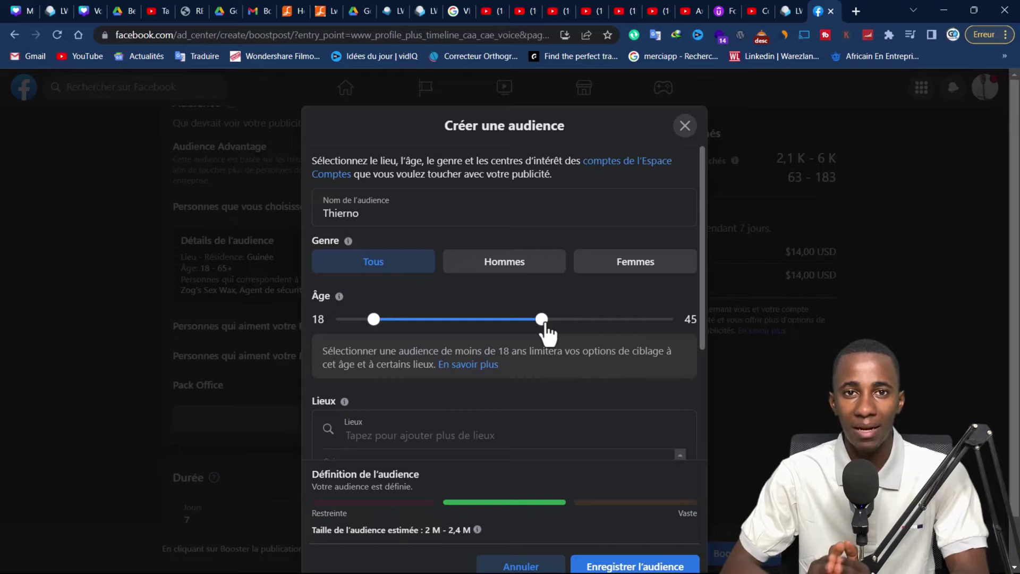
# Replace the audience location Guinea with Conakry, Guinée, and extend its radius to 80 km
pyautogui.scroll(-2, 540, 367)
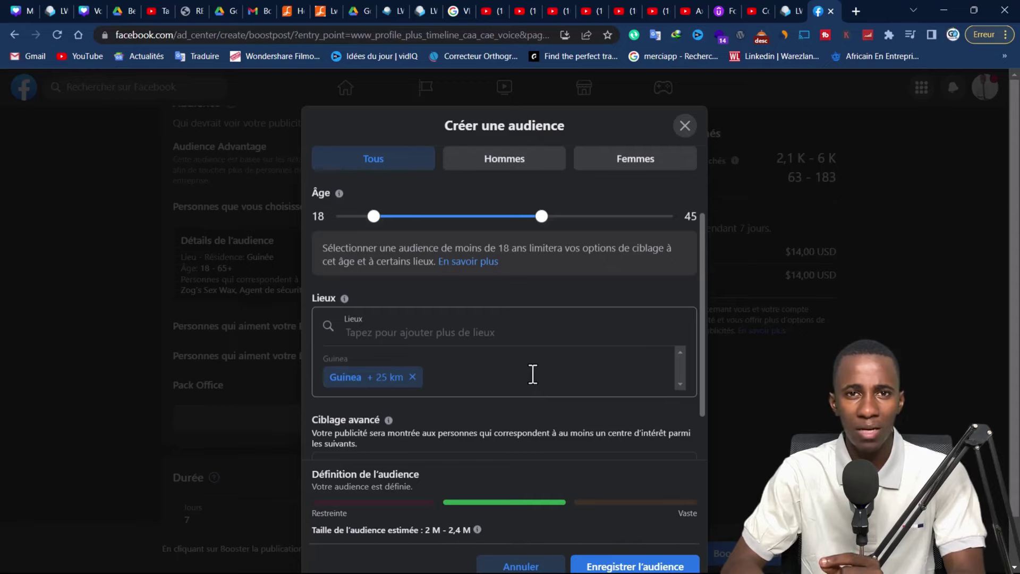
pyautogui.click(418, 381)
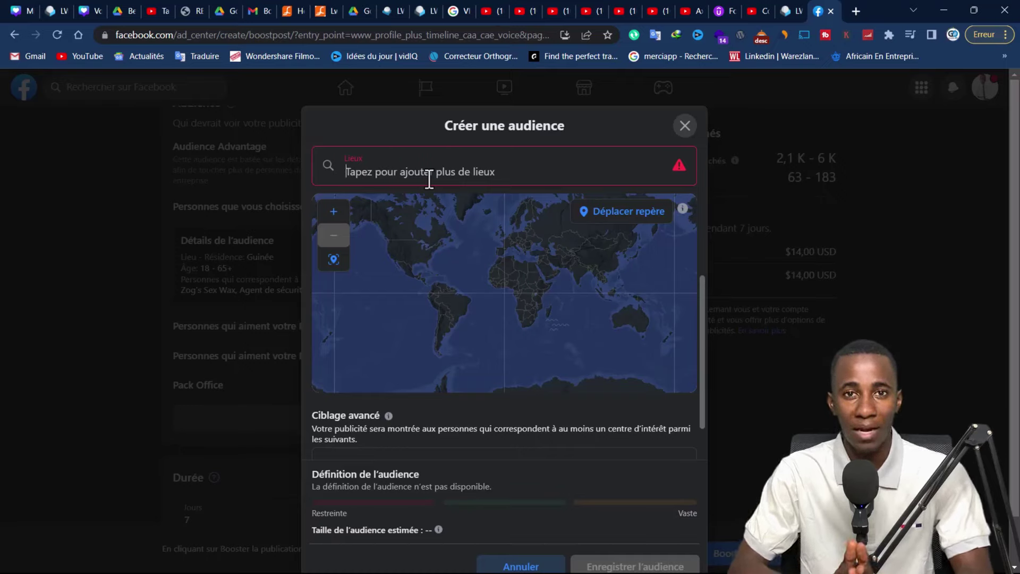
pyautogui.write('conakry')
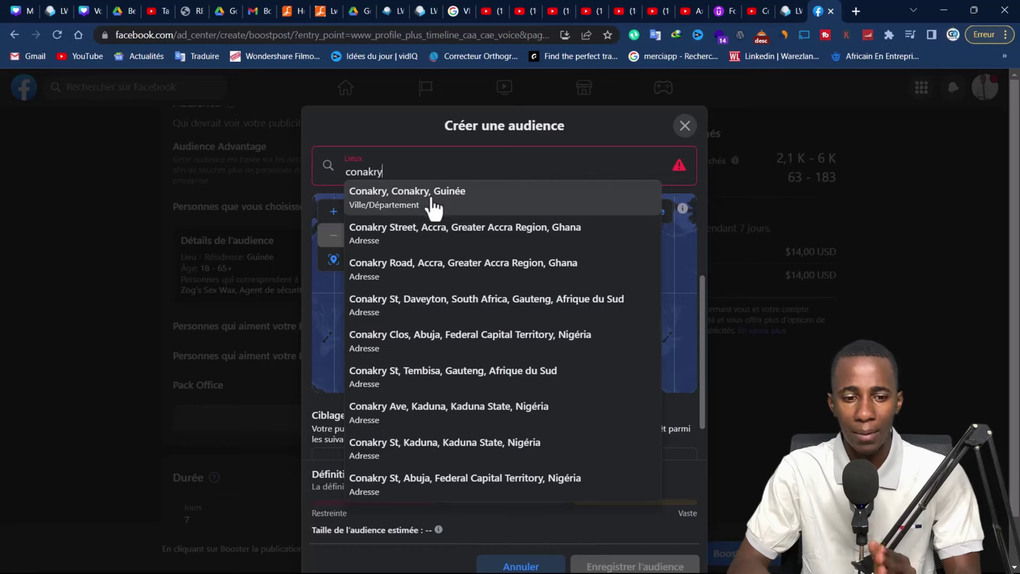
pyautogui.click(432, 201)
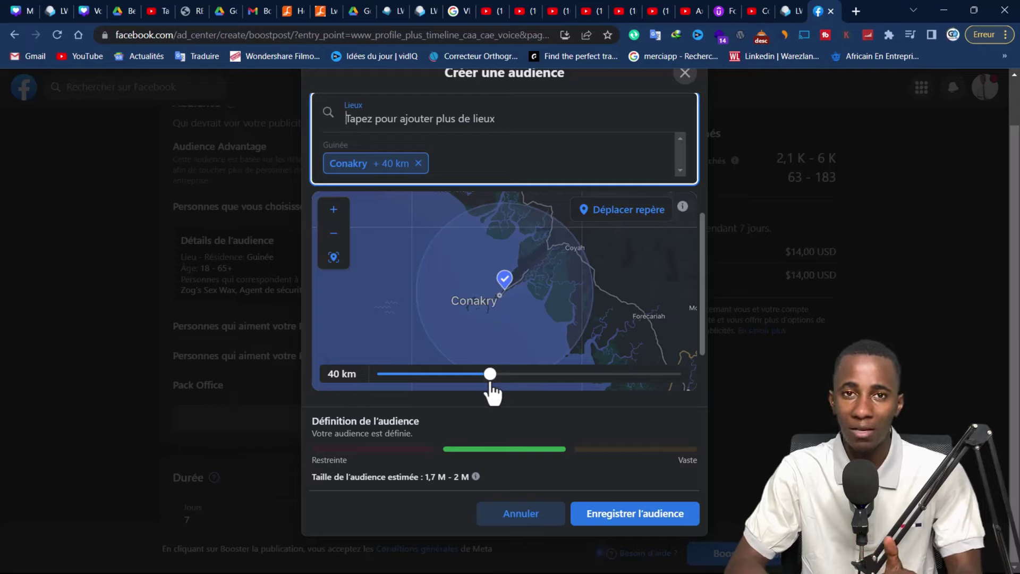
pyautogui.click(580, 378)
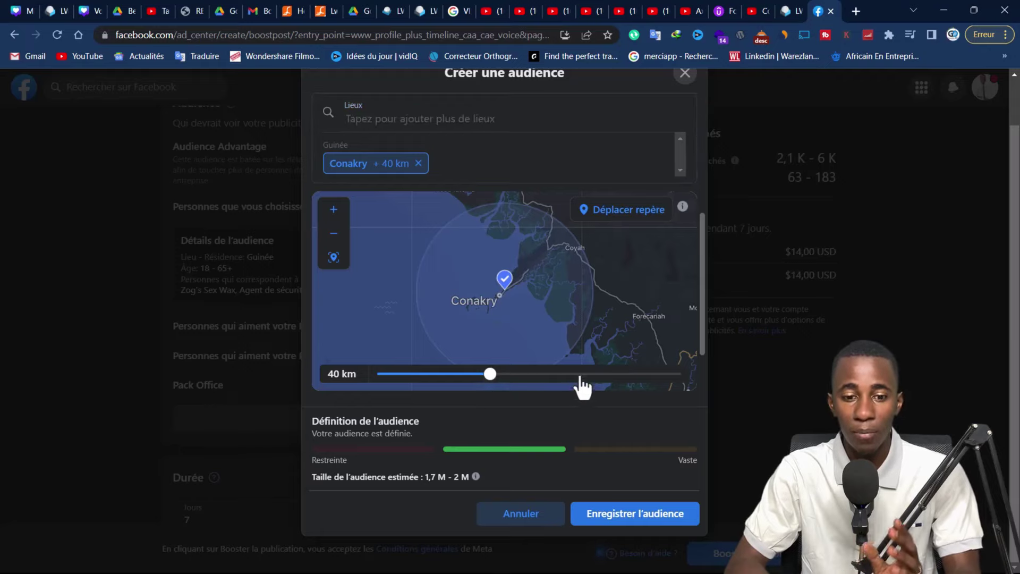
pyautogui.moveTo(581, 379); pyautogui.dragTo(683, 383)
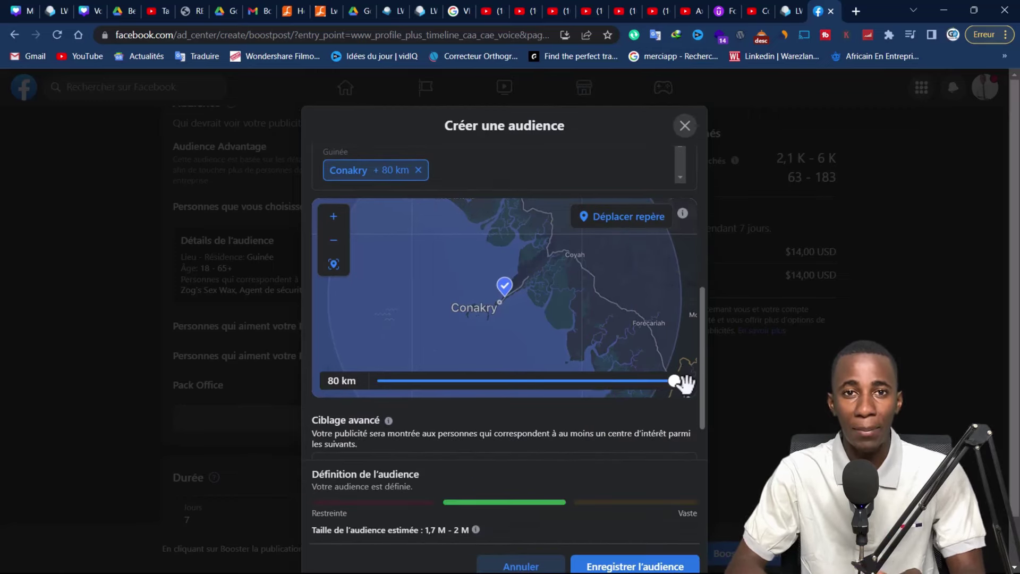
# Add the interests Beaute and Chaussures (chaussures) to the audience's advanced targeting
pyautogui.scroll(-2, 620, 314)
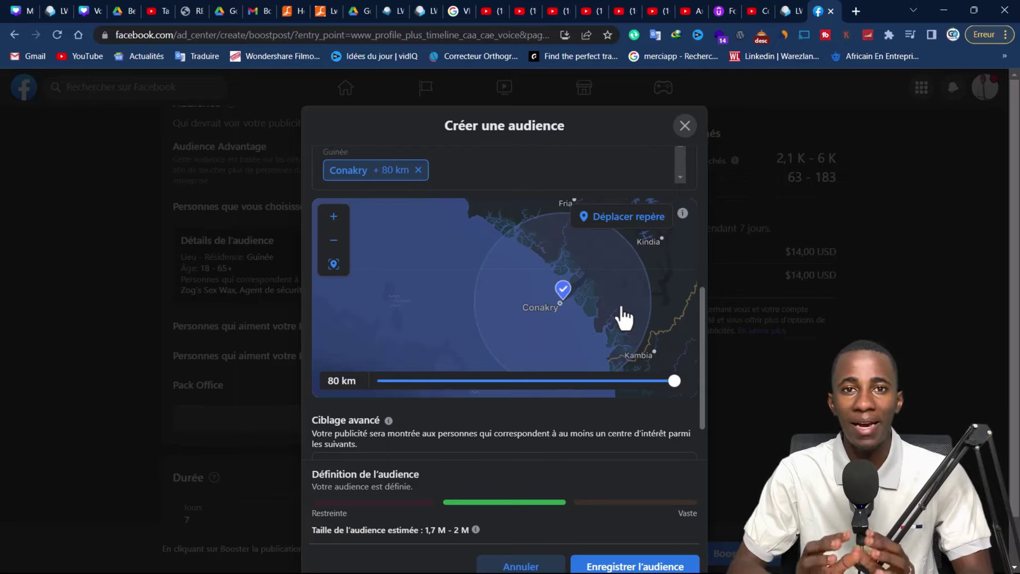
pyautogui.scroll(-2, 624, 317)
pyautogui.scroll(-2, 604, 383)
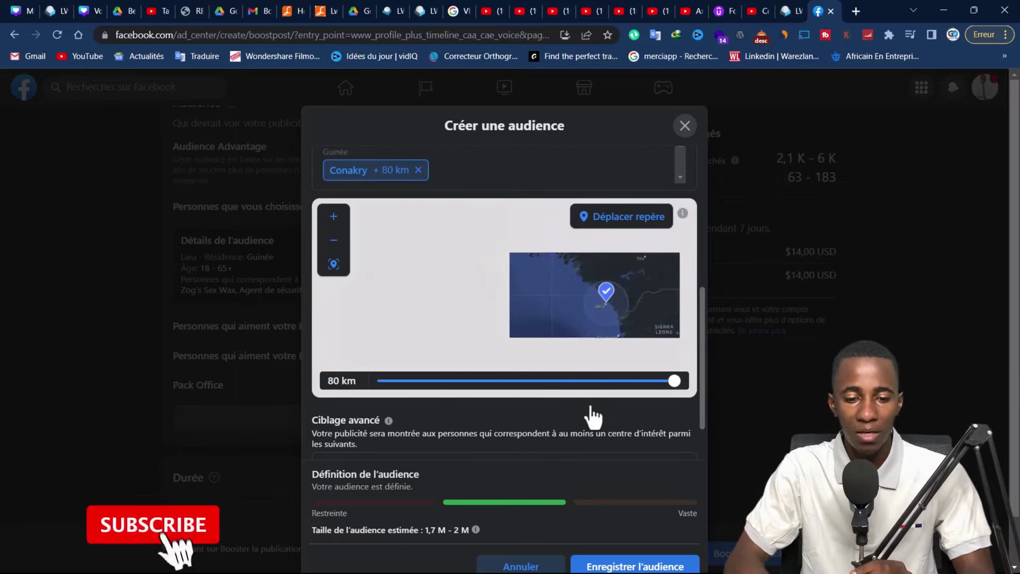
pyautogui.scroll(-1, 593, 417)
pyautogui.scroll(-2, 593, 417)
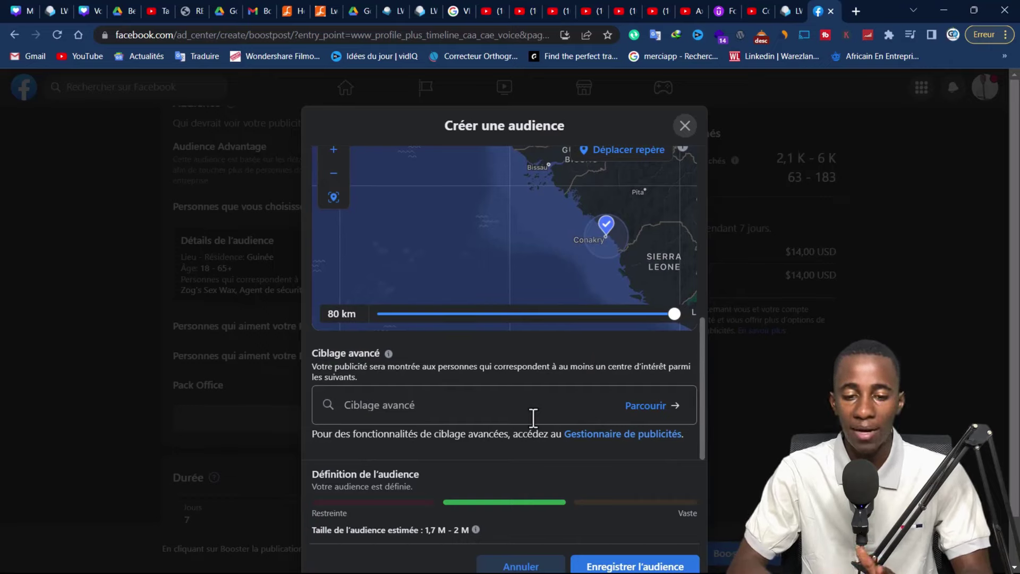
pyautogui.click(496, 416)
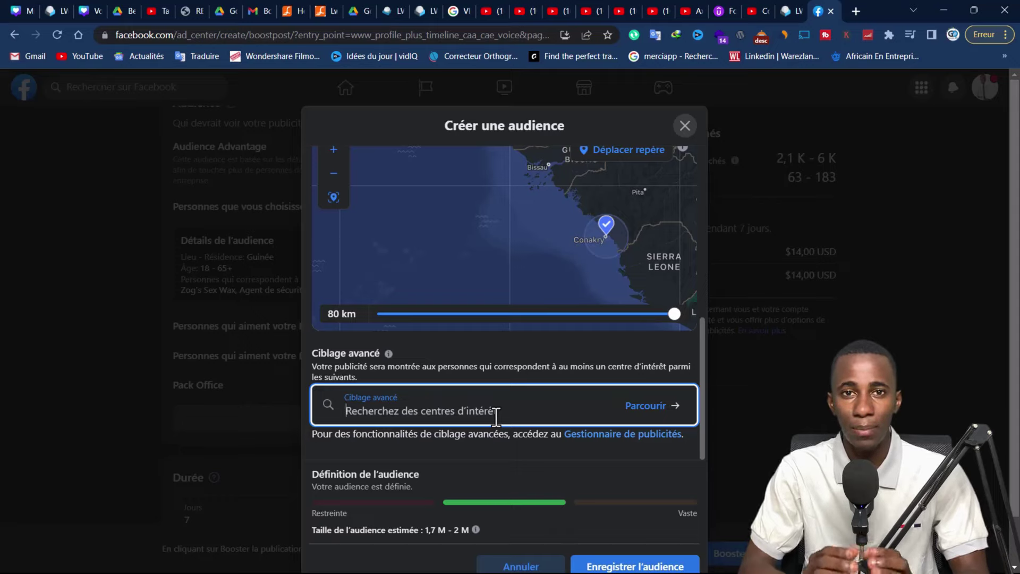
pyautogui.write('beaute')
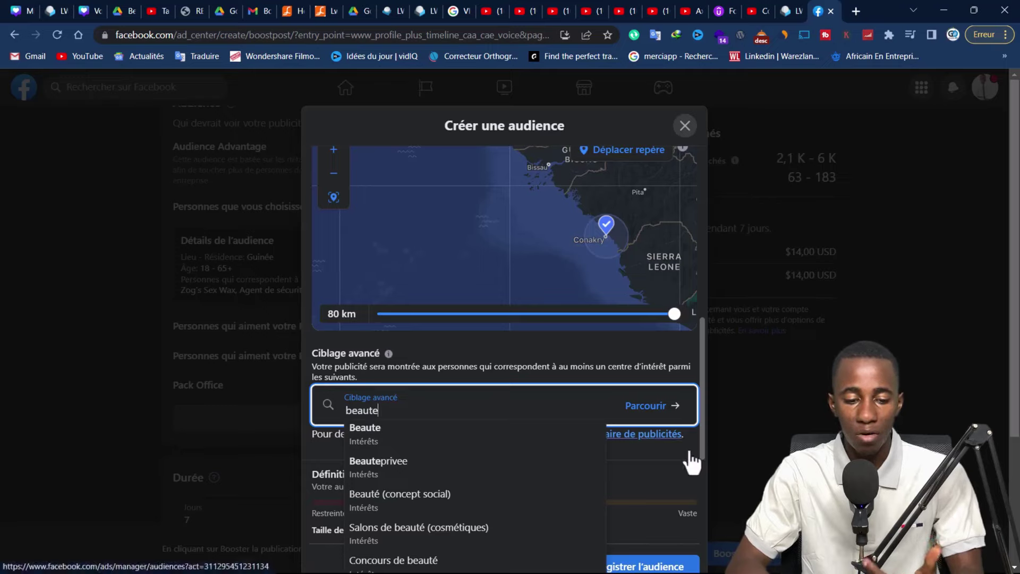
pyautogui.click(467, 451)
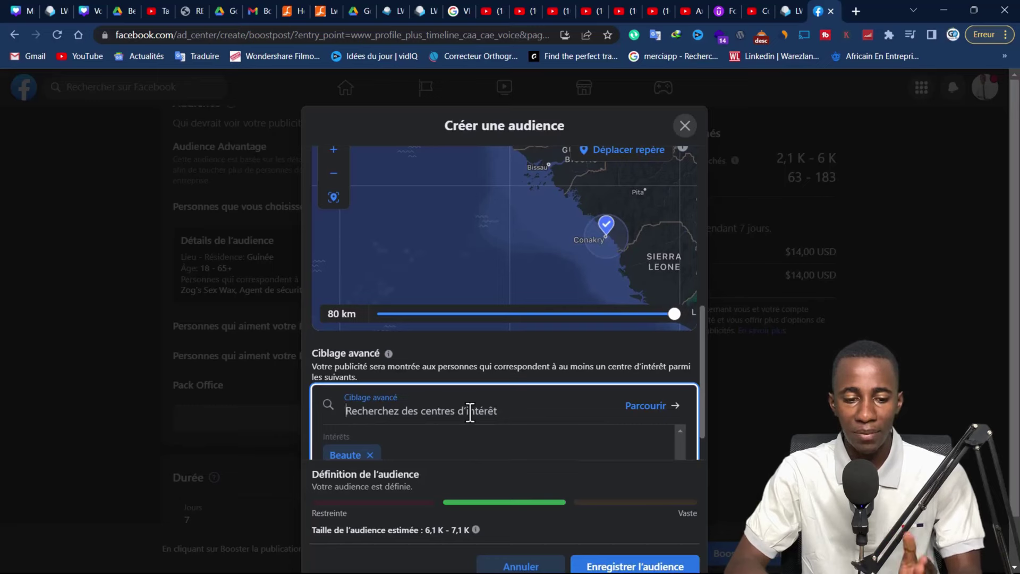
pyautogui.write('chaussures')
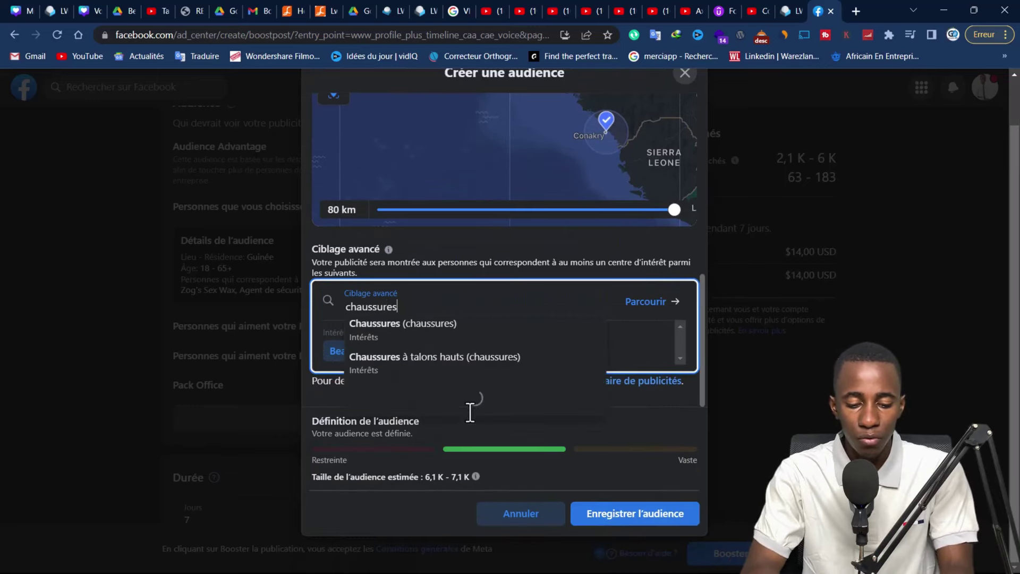
pyautogui.click(469, 343)
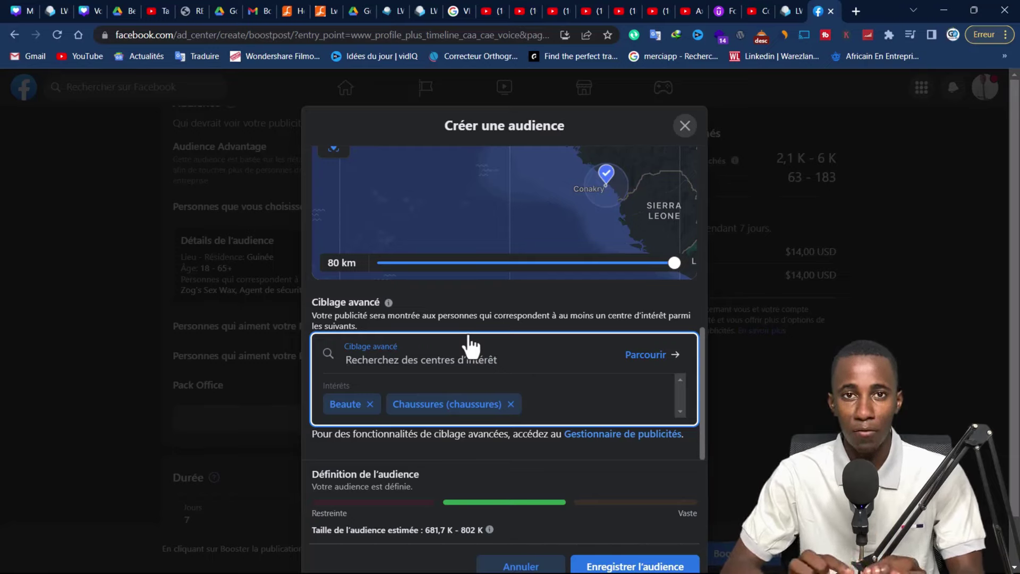
# Browse the demographic options of the advanced targeting and examine the education levels under Formation
pyautogui.click(642, 366)
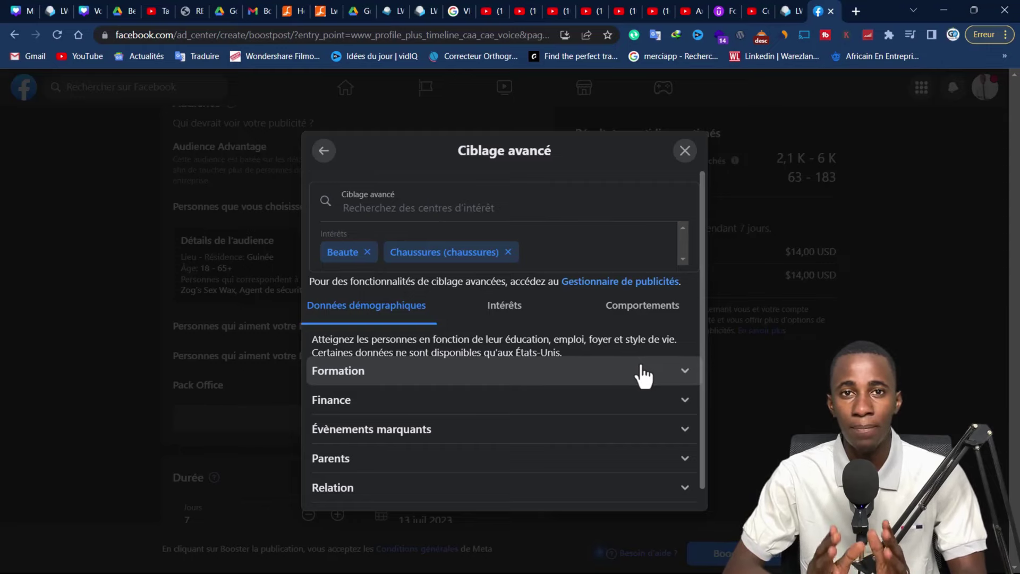
pyautogui.scroll(-1, 643, 374)
pyautogui.click(629, 352)
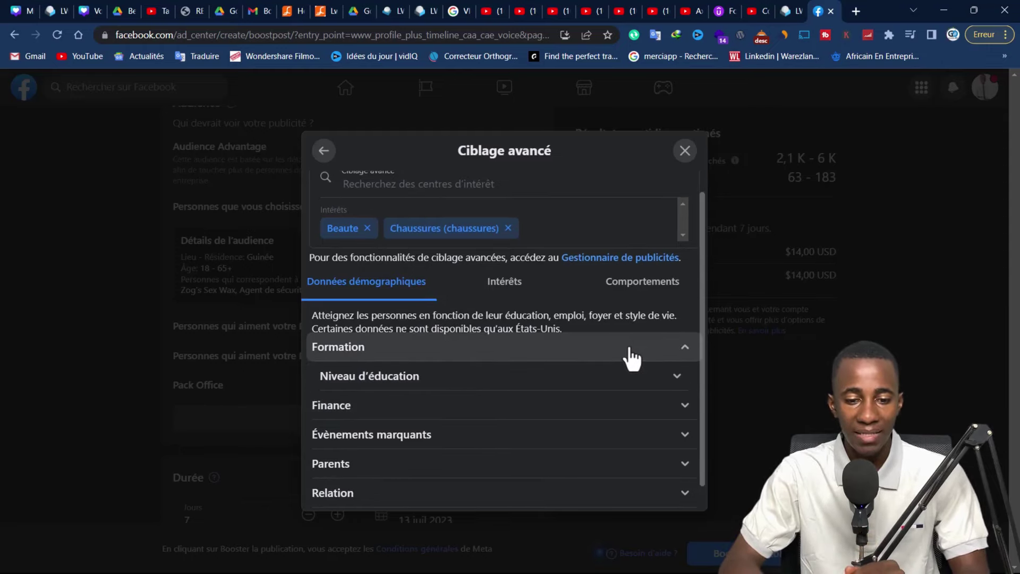
pyautogui.click(618, 379)
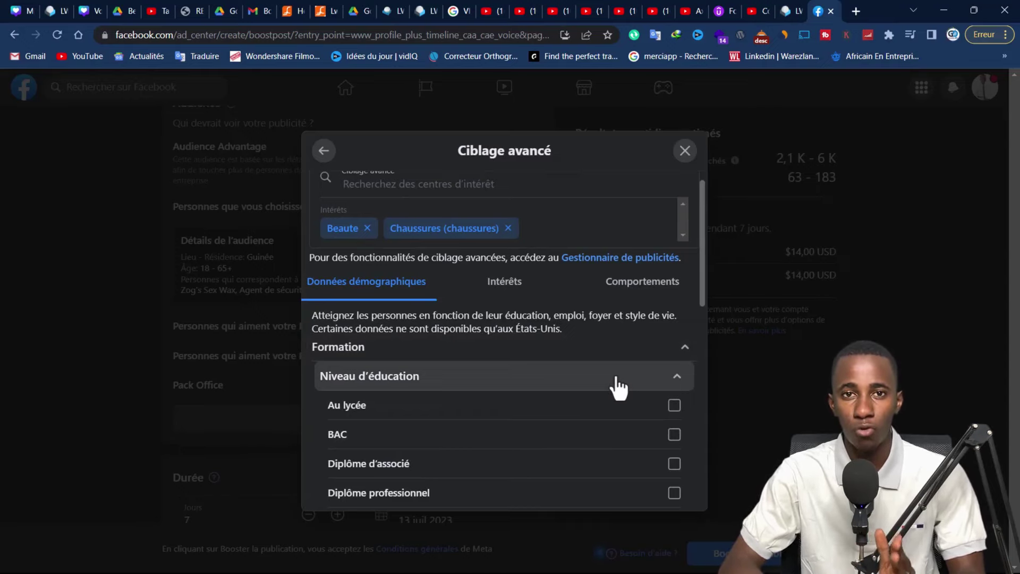
pyautogui.scroll(-1, 618, 386)
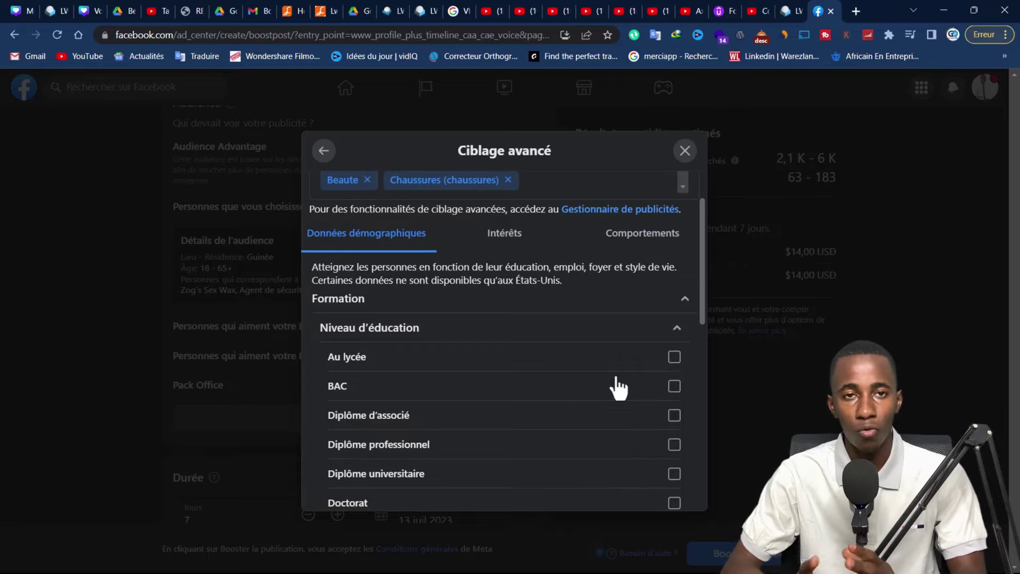
pyautogui.scroll(-1, 618, 386)
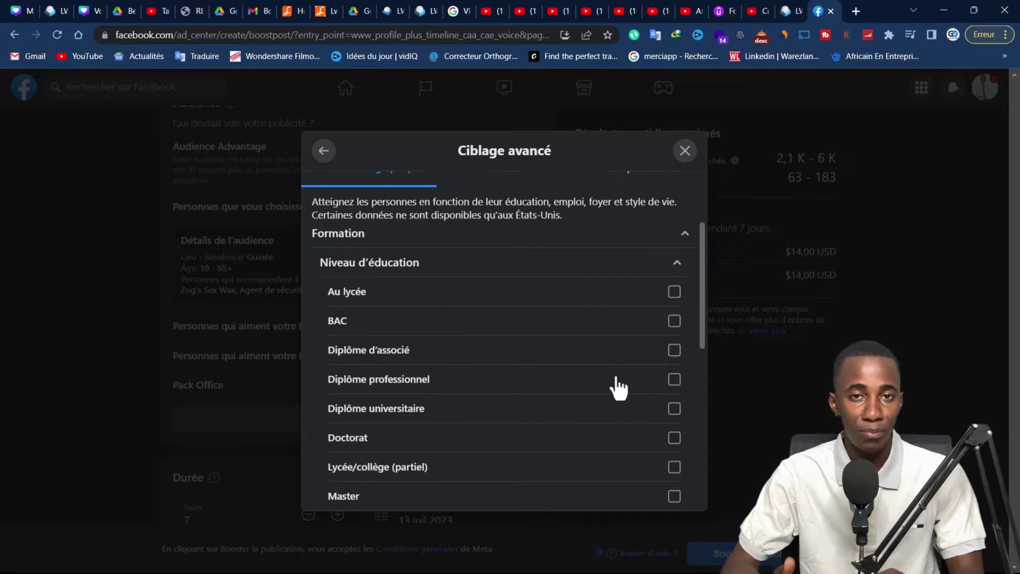
pyautogui.scroll(-2, 618, 386)
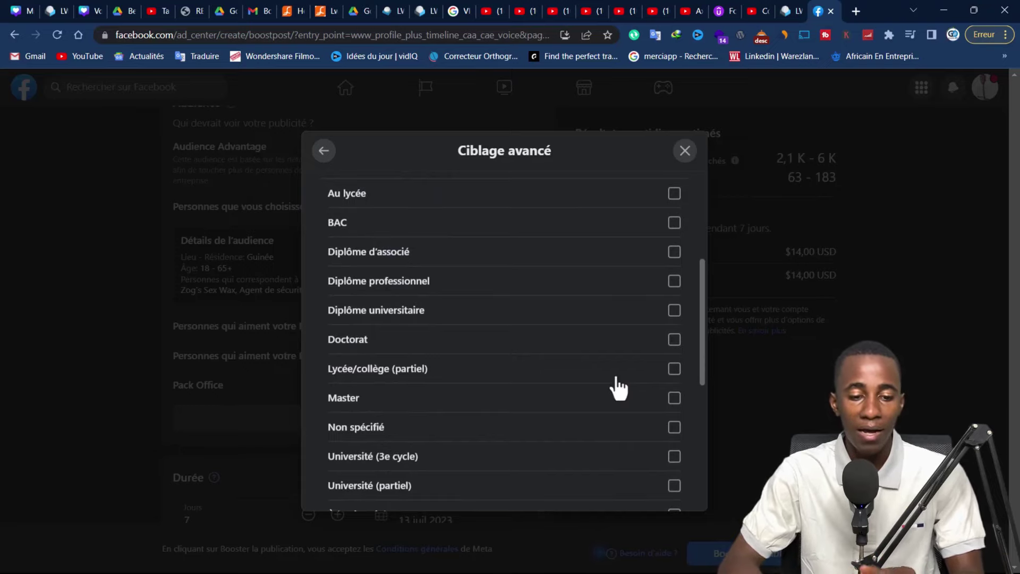
pyautogui.scroll(-1, 618, 386)
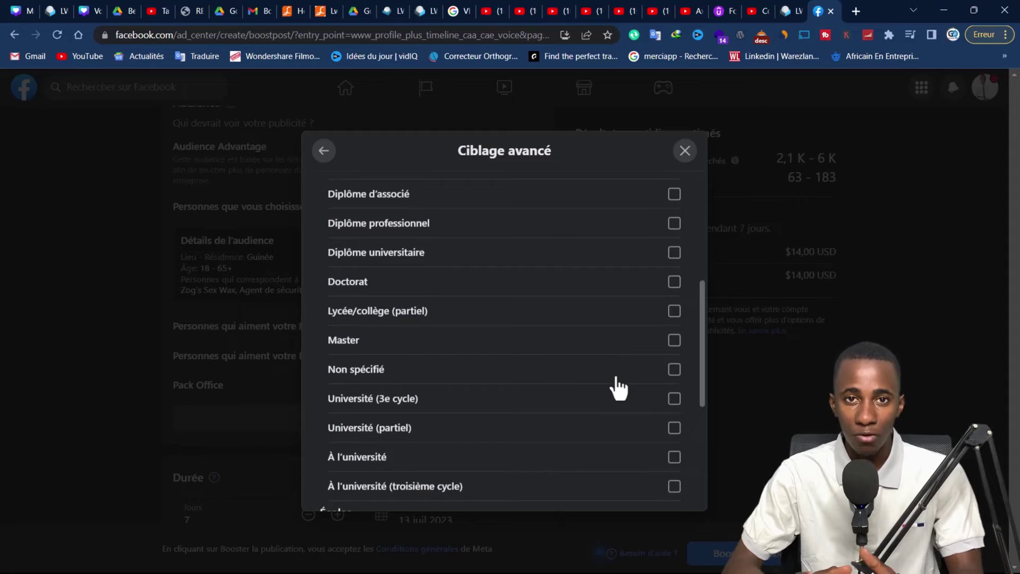
pyautogui.scroll(-1, 618, 386)
pyautogui.scroll(-3, 618, 387)
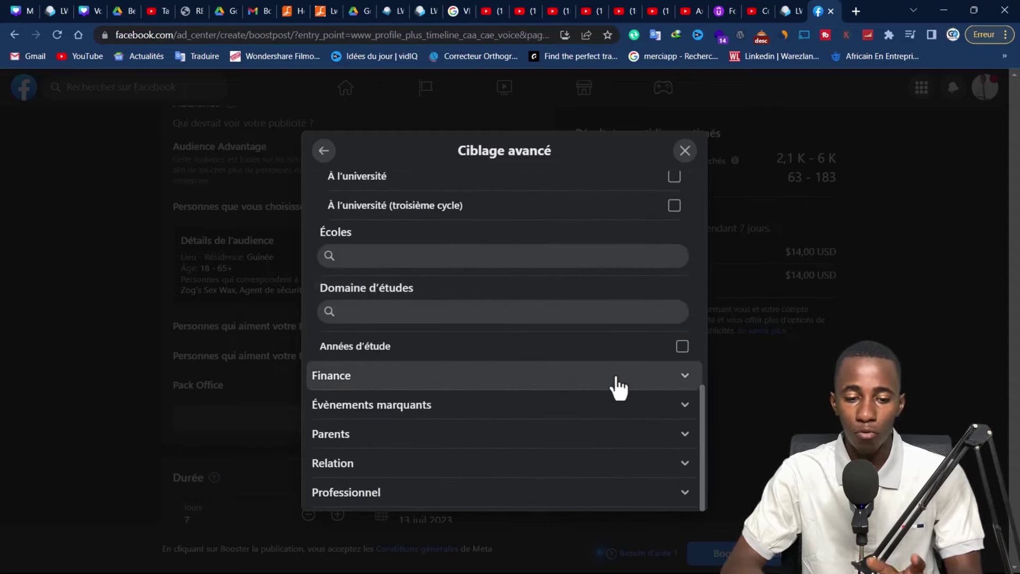
# Examine the categories under Tous les parents in the Parents demographics
pyautogui.click(552, 441)
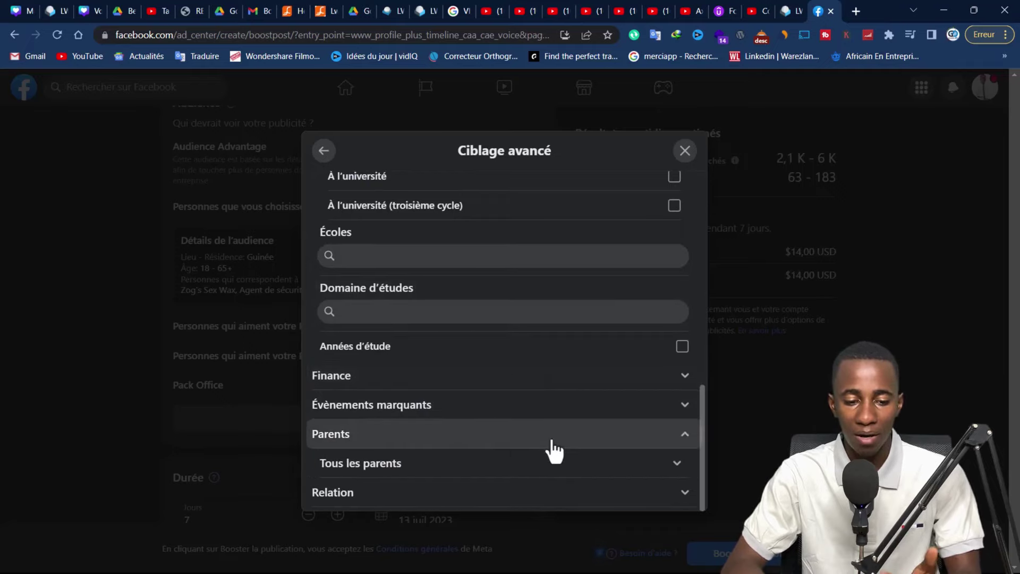
pyautogui.scroll(-1, 552, 450)
pyautogui.click(554, 448)
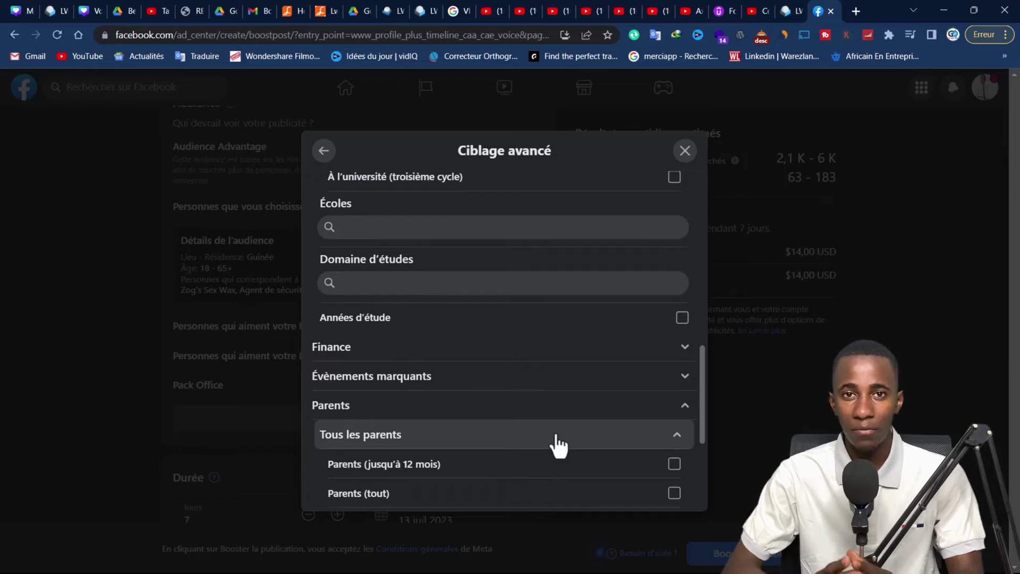
pyautogui.scroll(-3, 557, 445)
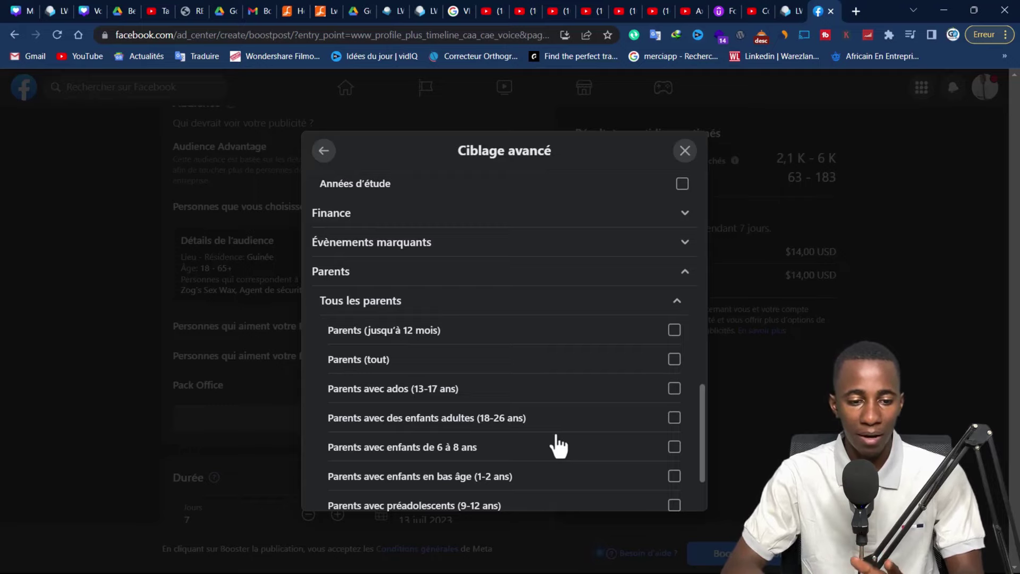
pyautogui.scroll(-2, 558, 445)
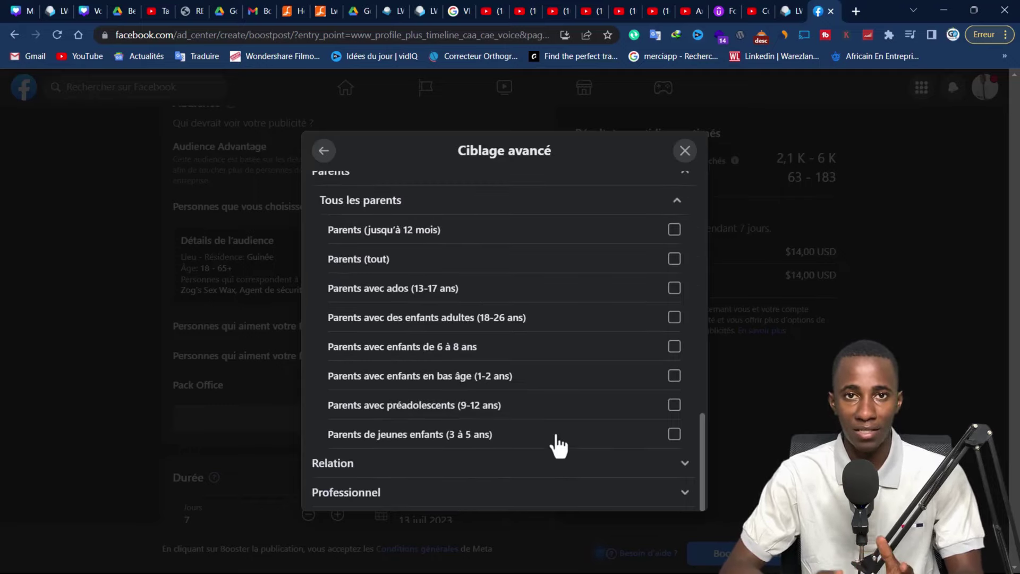
# Add the behaviour Acheteurs actifs under Comportement d'achat to the audience's advanced targeting
pyautogui.scroll(15, 555, 444)
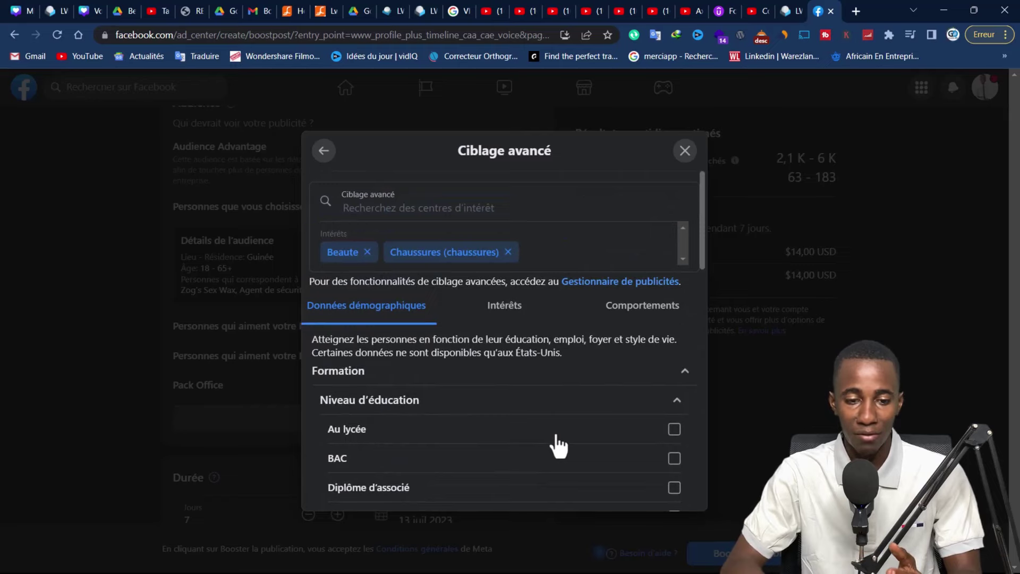
pyautogui.click(525, 312)
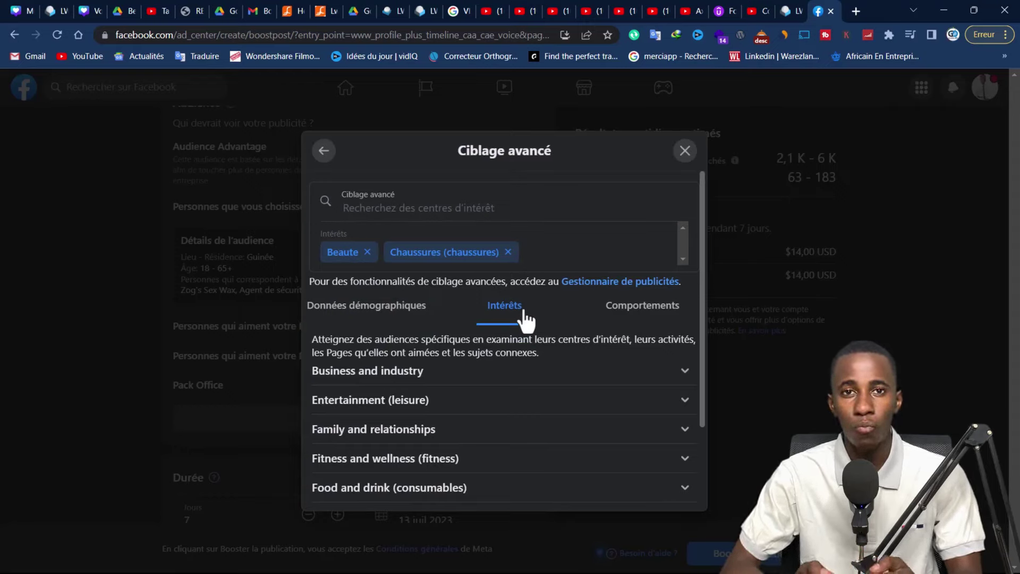
pyautogui.click(624, 318)
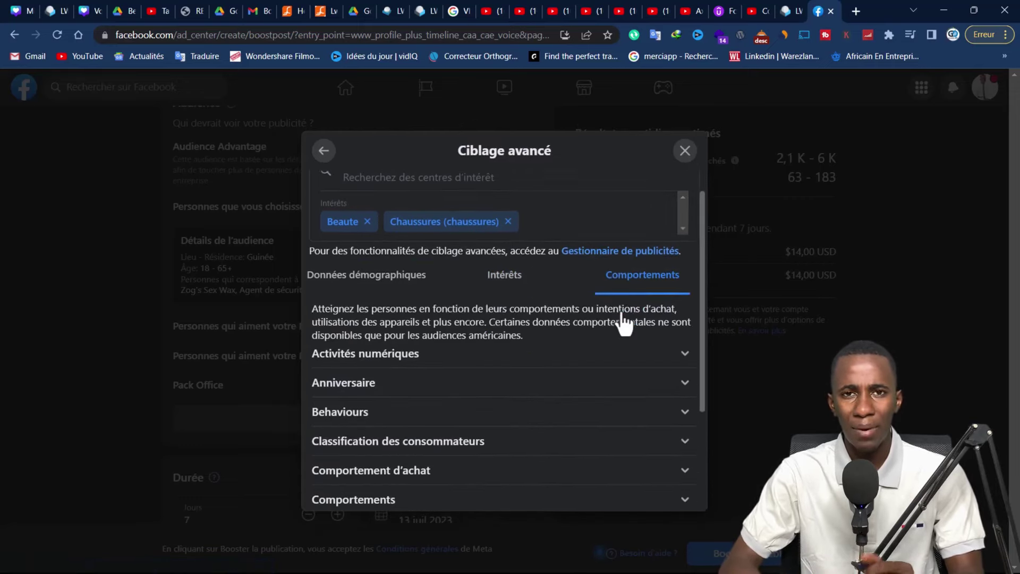
pyautogui.scroll(-3, 624, 319)
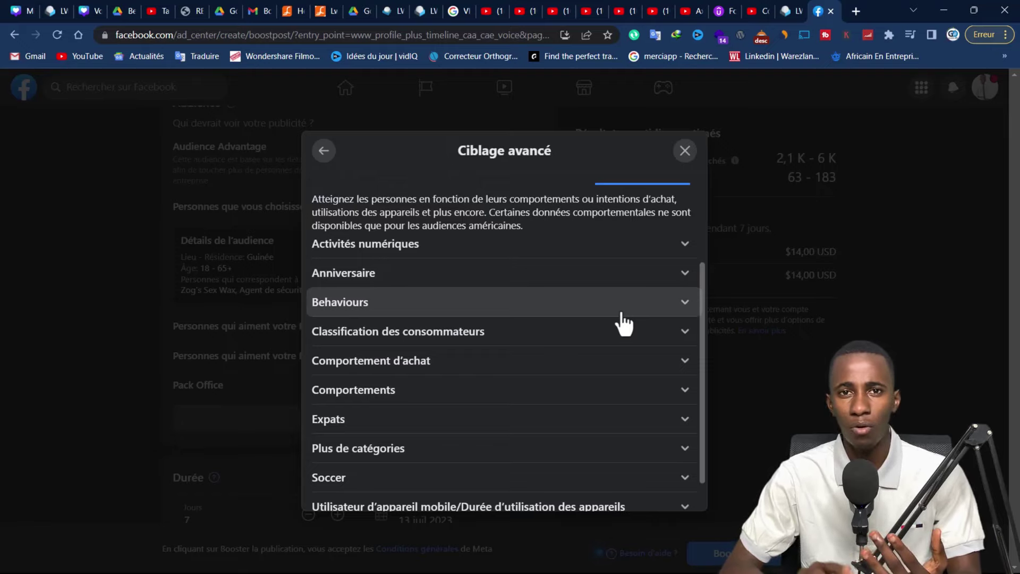
pyautogui.scroll(-1, 627, 319)
pyautogui.click(555, 319)
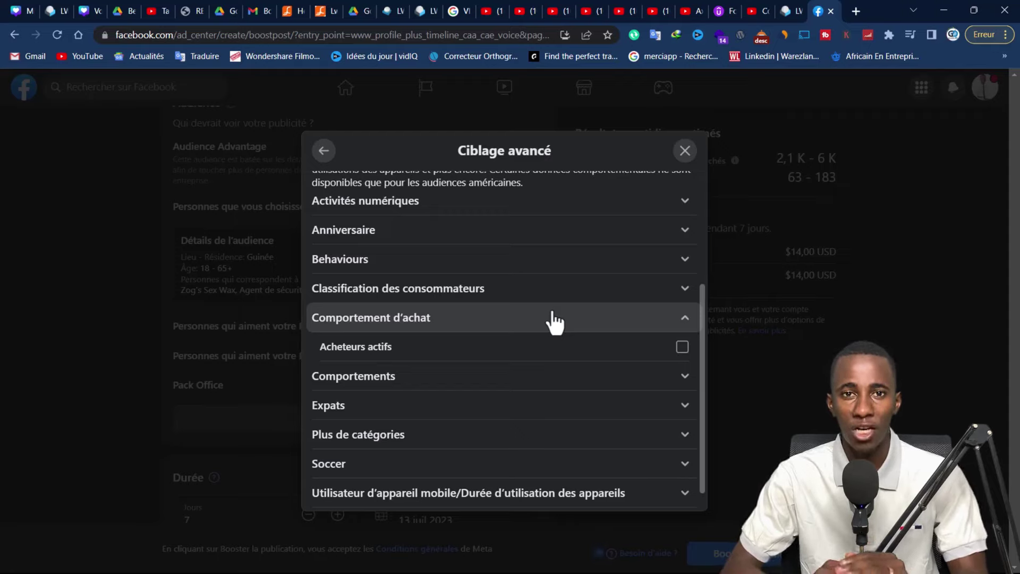
pyautogui.click(684, 347)
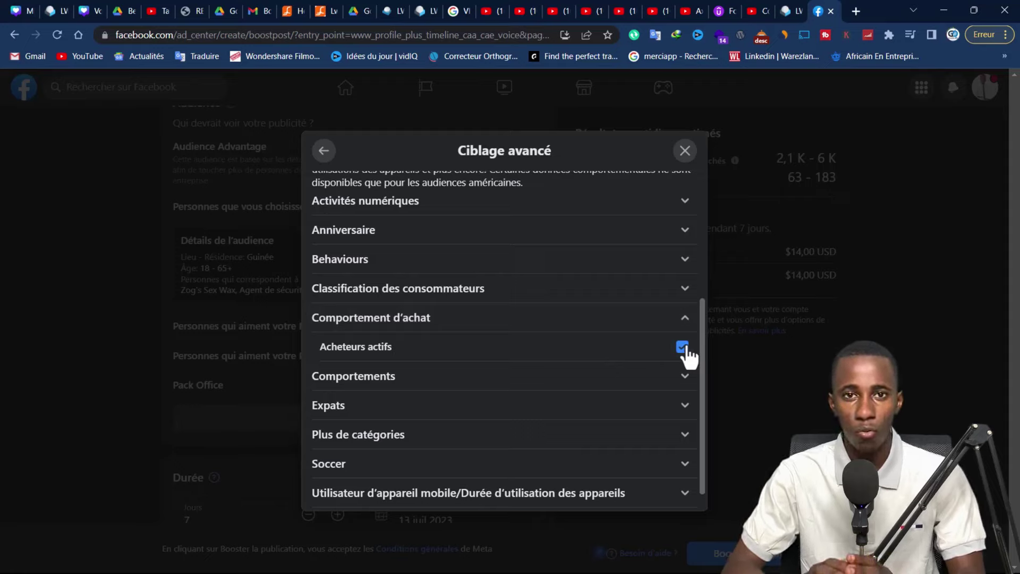
# Return from the advanced targeting options to the audience definition and save the new audience
pyautogui.scroll(4, 496, 335)
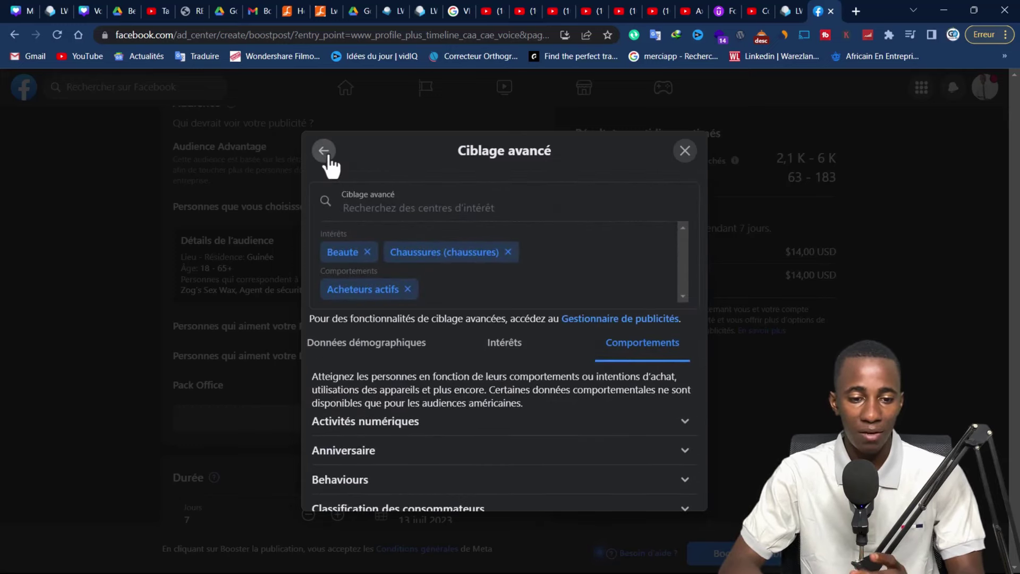
pyautogui.click(324, 152)
pyautogui.scroll(-1, 497, 384)
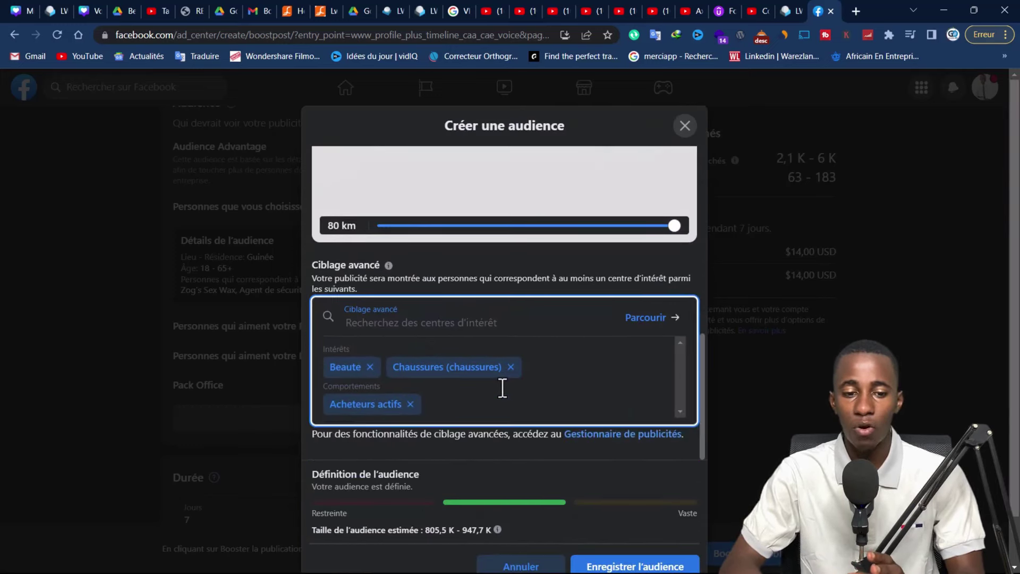
pyautogui.click(623, 566)
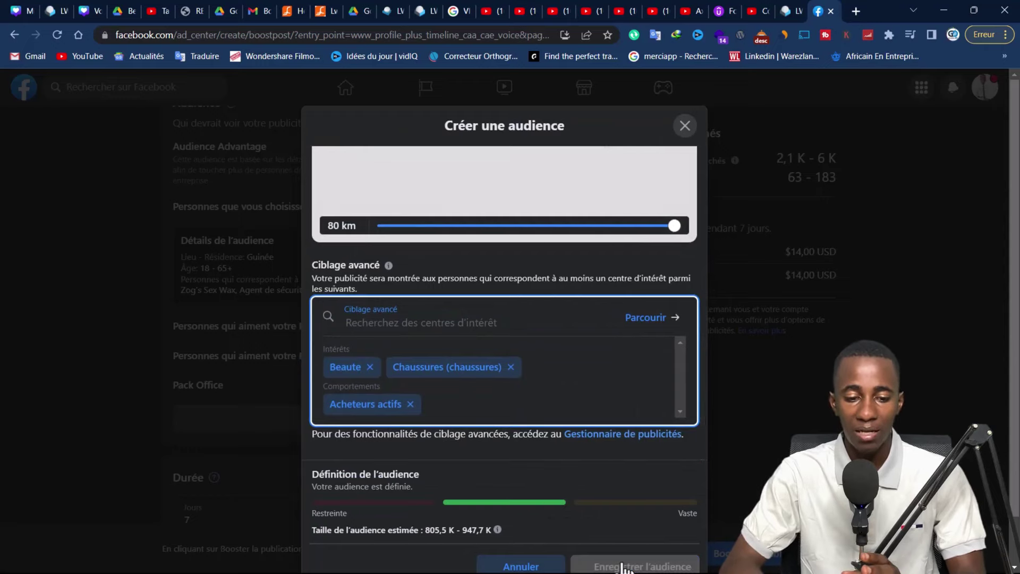